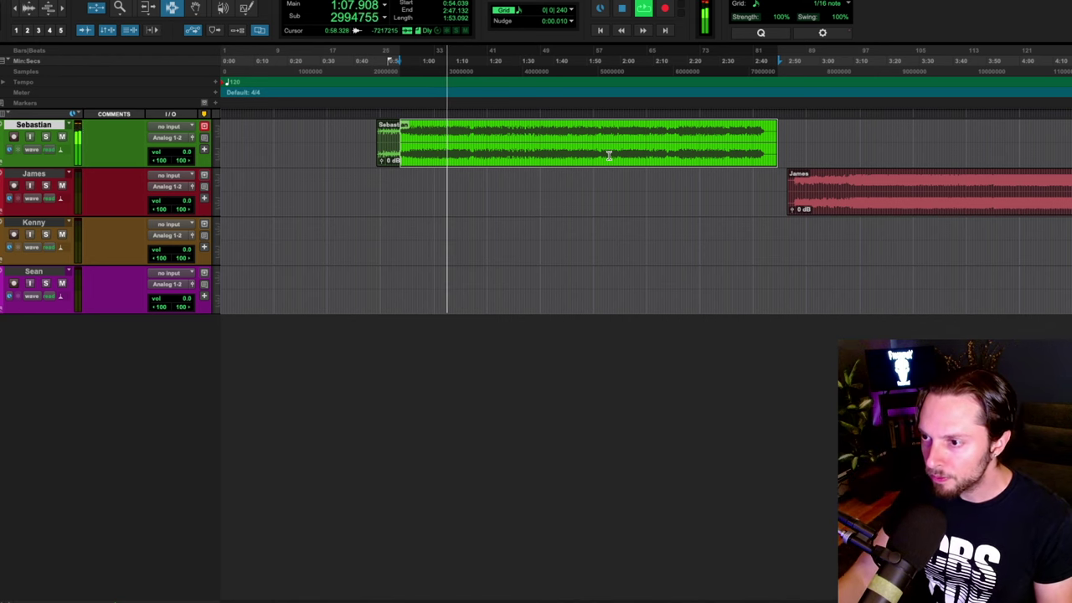
Mark 1:14.809 as the green mix's new start point and audition the section from there.
{"action": "key", "text": "Down"}
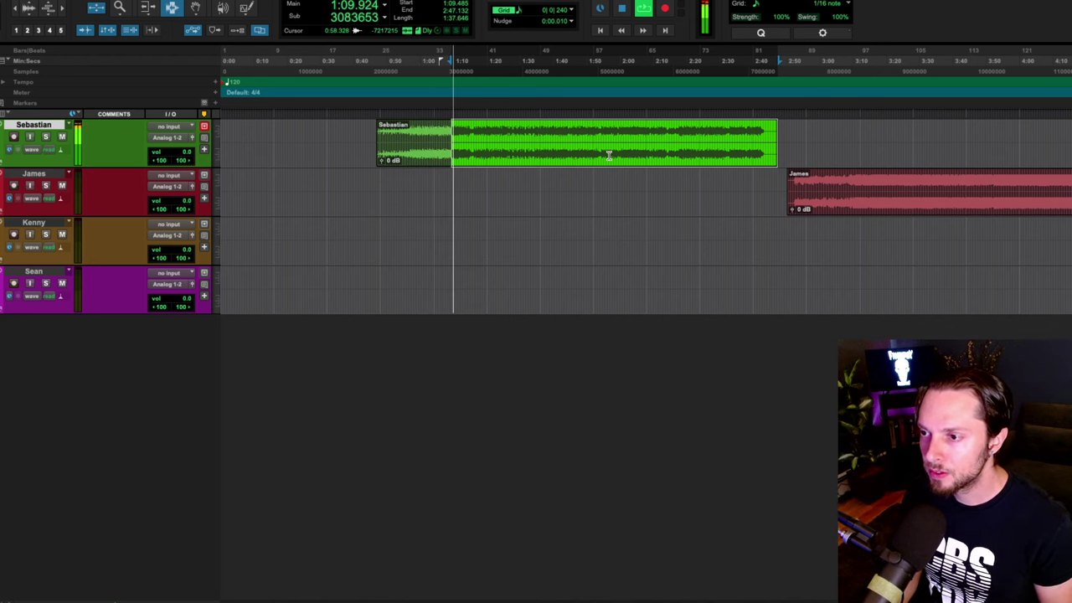
{"action": "key", "text": "Down"}
{"action": "key", "text": "space"}
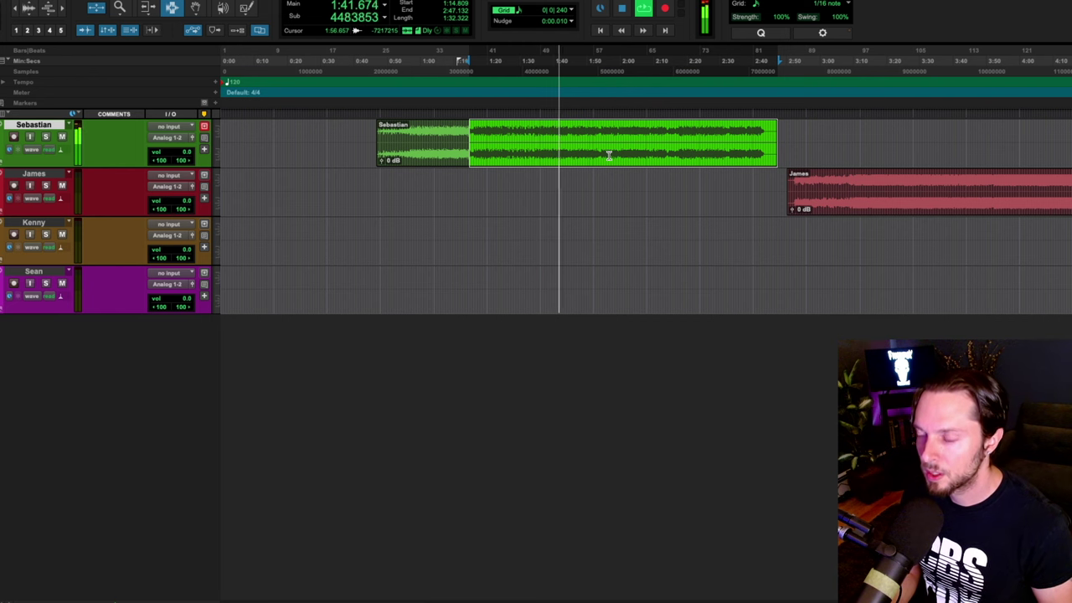
{"action": "key", "text": "super+bracketleft"}
{"action": "key", "text": "super+bracketright"}
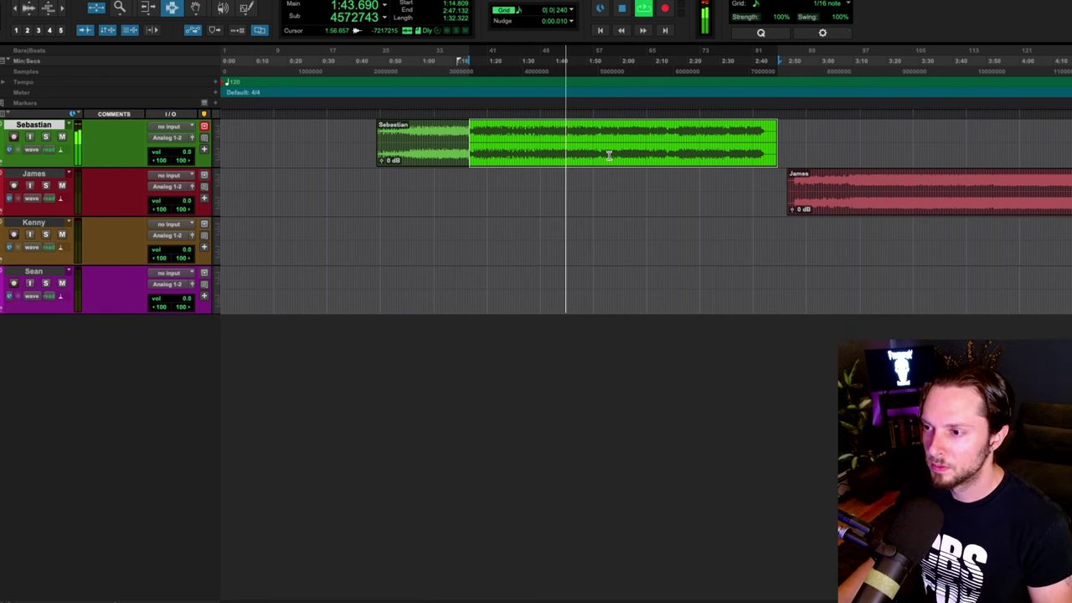
{"action": "scroll", "coordinate": [528, 159], "scroll_direction": "right", "scroll_amount": 3}
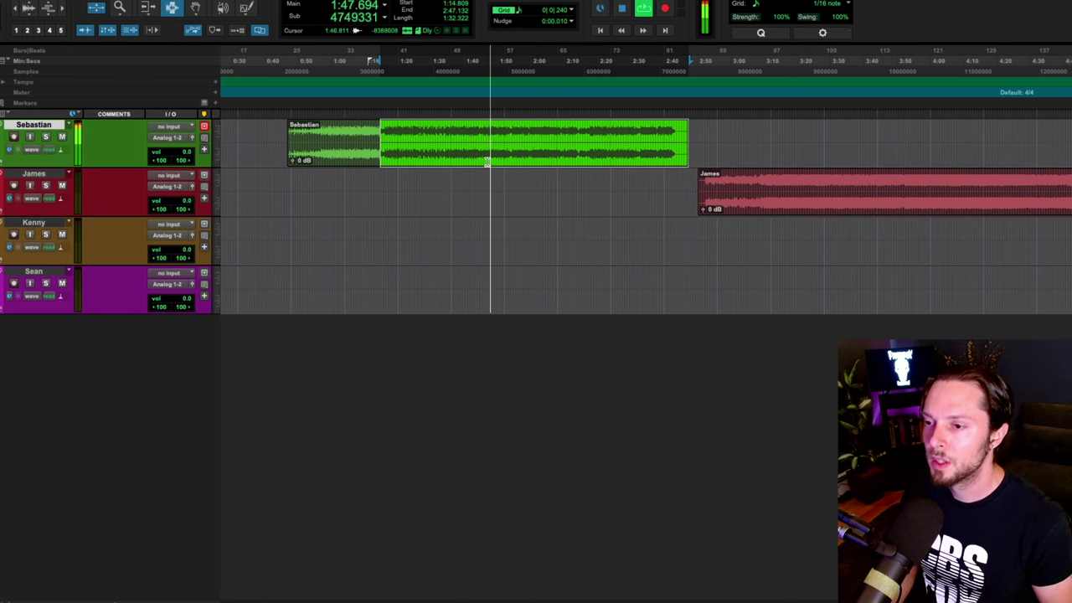
{"action": "key", "text": "space"}
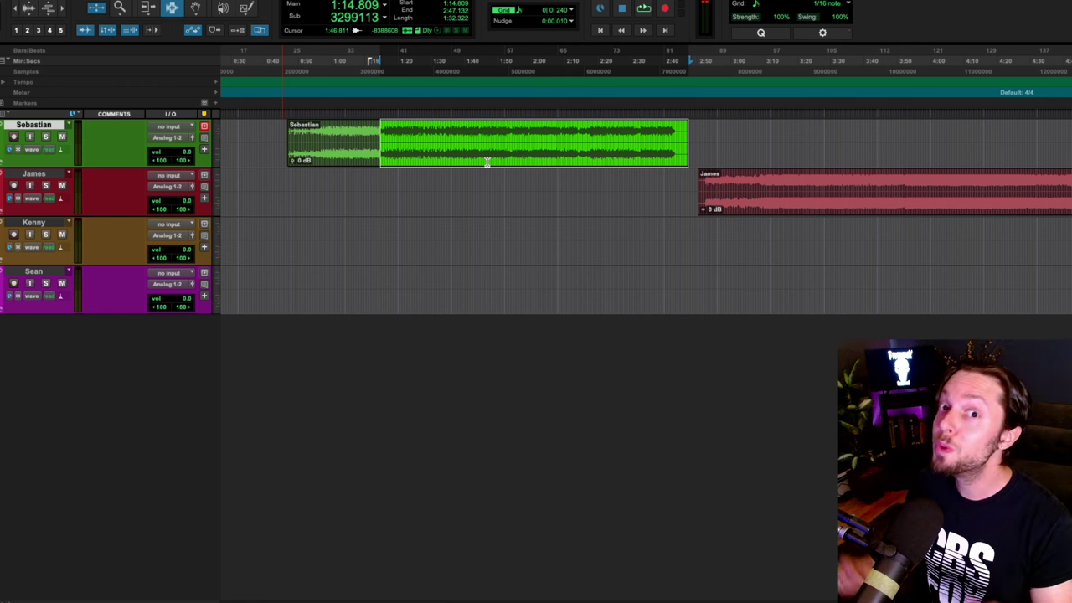
Play the red second mix from its clip start, stopping at 3:14.219.
{"action": "left_click", "coordinate": [710, 188]}
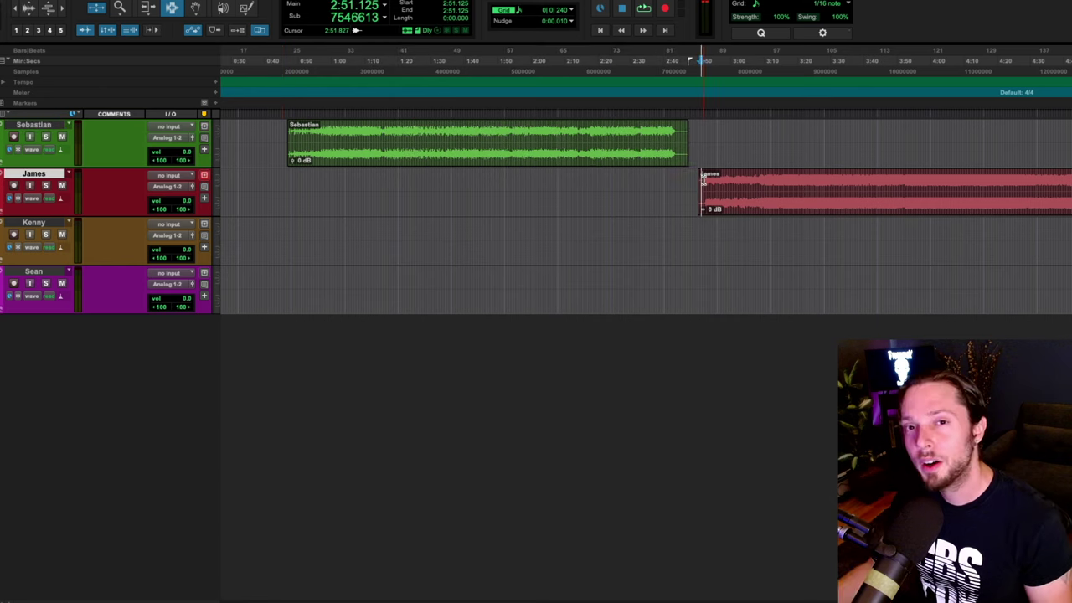
{"action": "scroll", "coordinate": [701, 180], "scroll_direction": "down", "scroll_amount": 2}
{"action": "scroll", "coordinate": [701, 179], "scroll_direction": "up", "scroll_amount": 2}
{"action": "scroll", "coordinate": [645, 188], "scroll_direction": "right", "scroll_amount": 1}
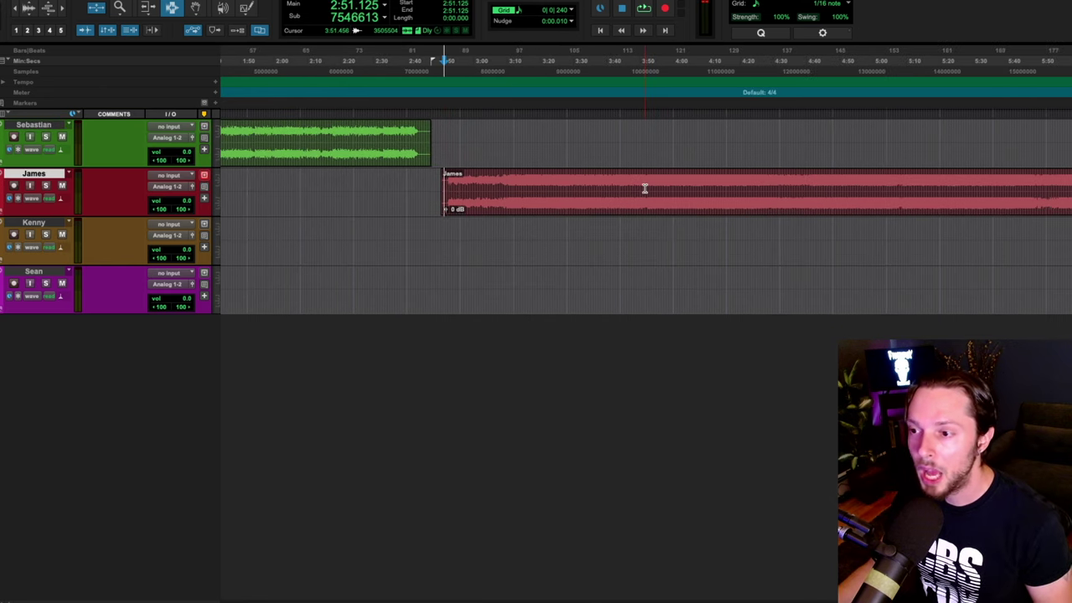
{"action": "key", "text": "space"}
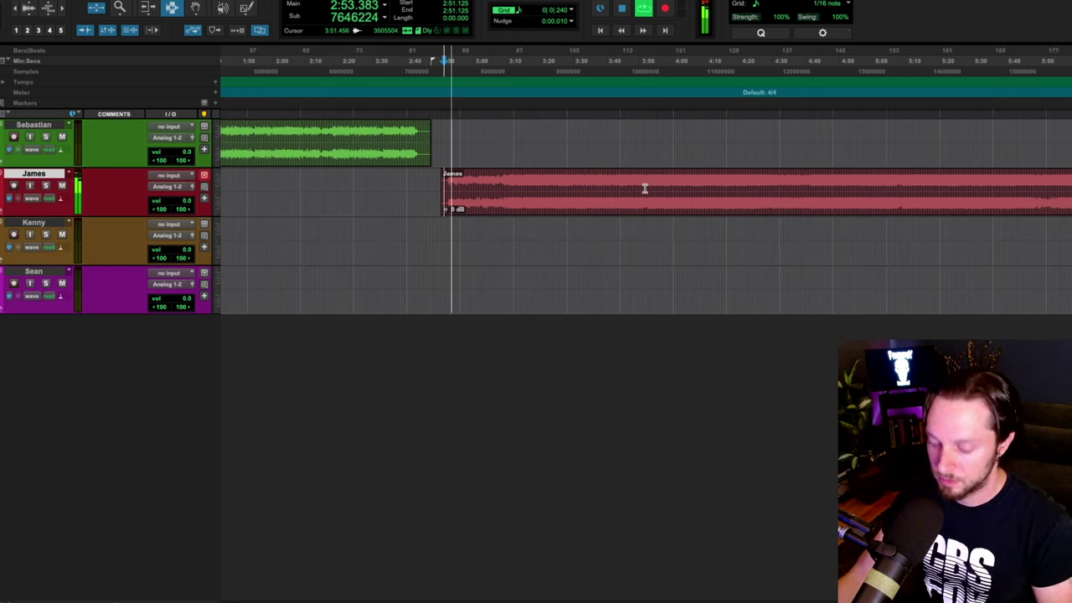
{"action": "scroll", "coordinate": [644, 188], "scroll_direction": "down", "scroll_amount": 2}
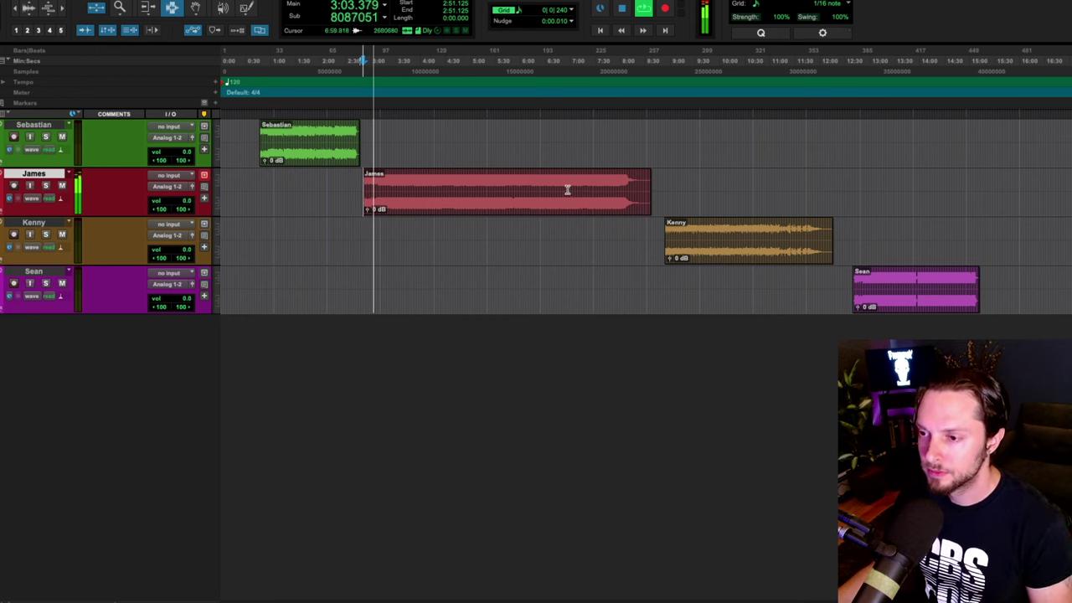
{"action": "key", "text": "ctrl+bracketright"}
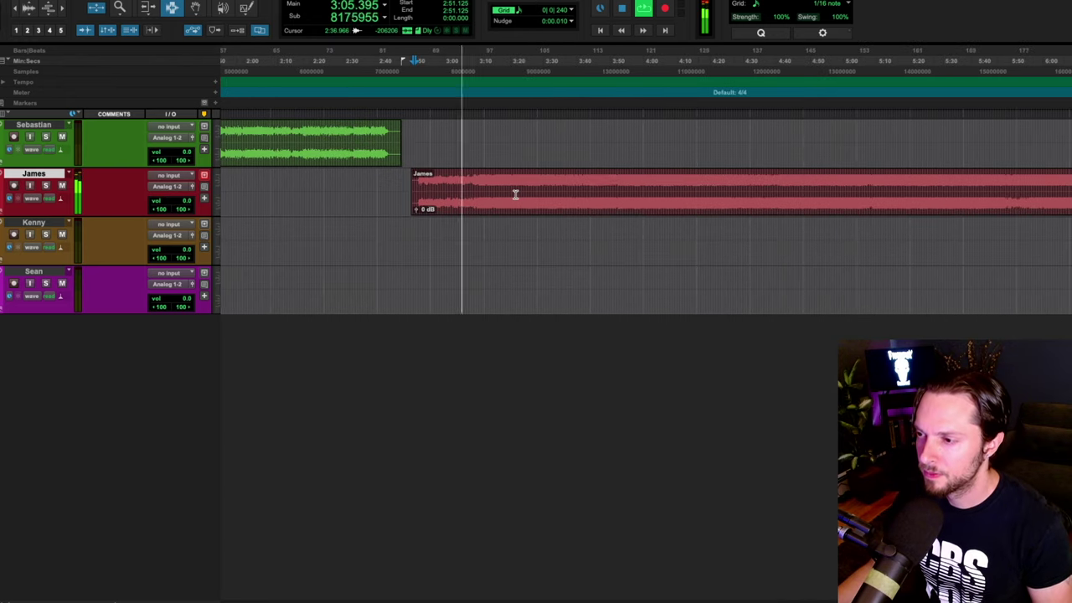
{"action": "key", "text": "ctrl+bracketleft"}
{"action": "key", "text": "ctrl+bracketleft"}
{"action": "key", "text": "ctrl+bracketleft"}
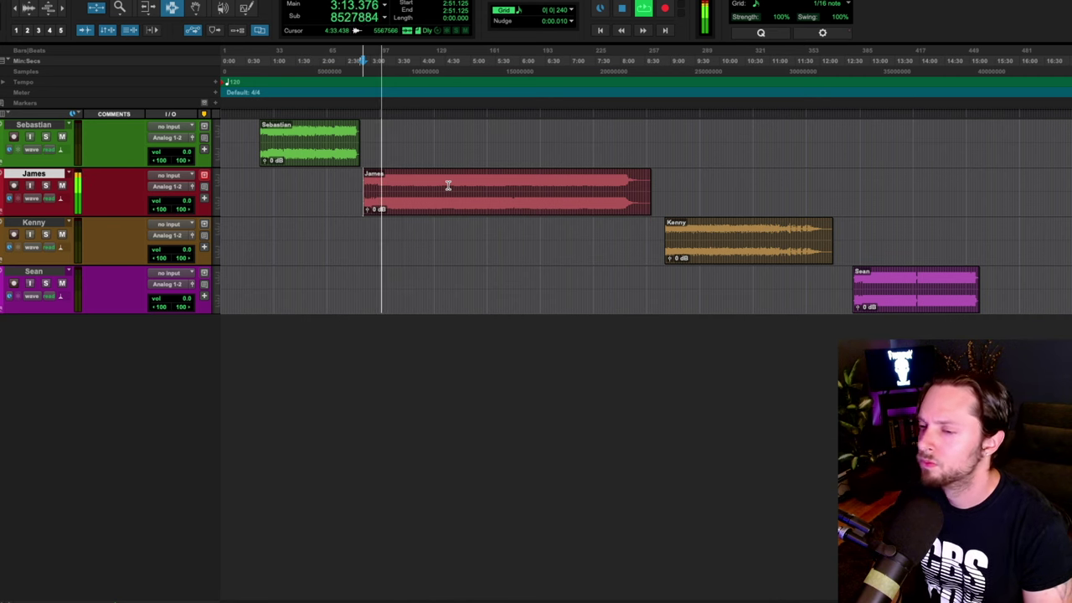
{"action": "key", "text": "space"}
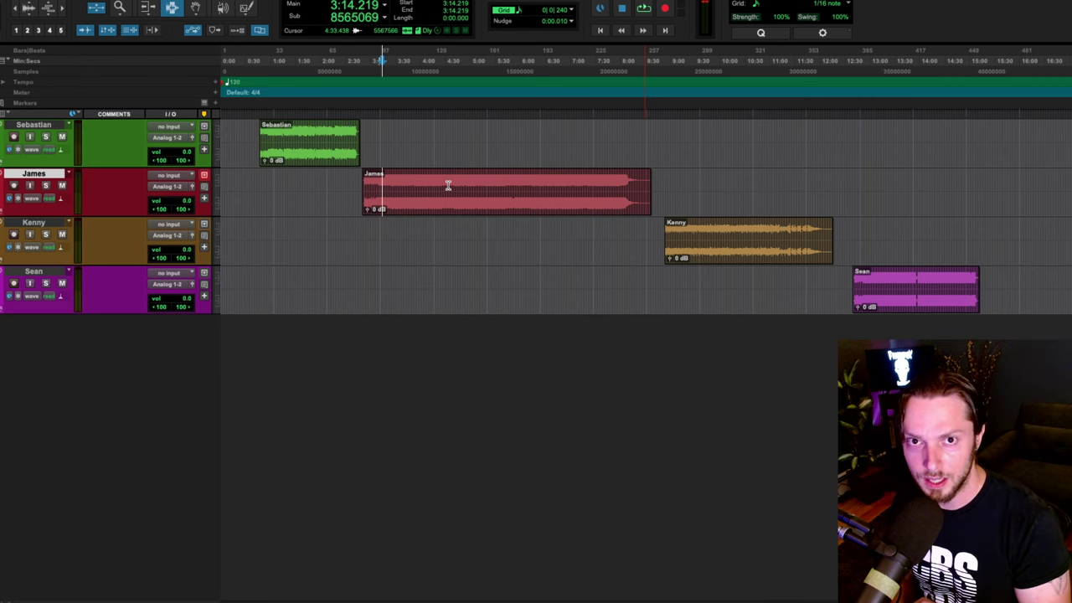
Replay the red mix from 3:14.219, then make the red track taller.
{"action": "key", "text": "space"}
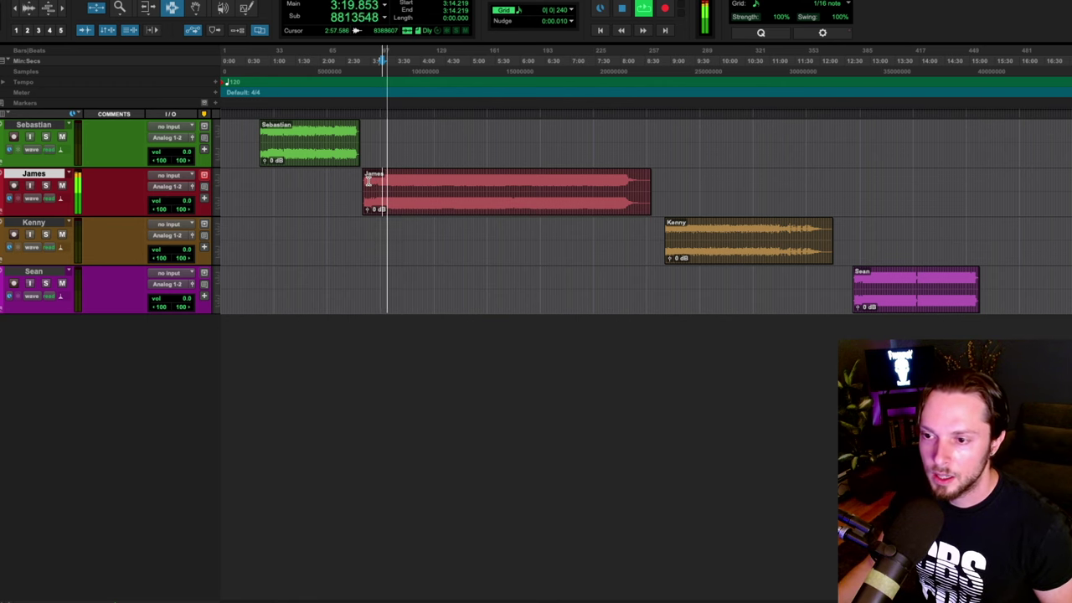
{"action": "key", "text": "space"}
{"action": "key", "text": "ctrl+Up"}
{"action": "key", "text": "ctrl+Up"}
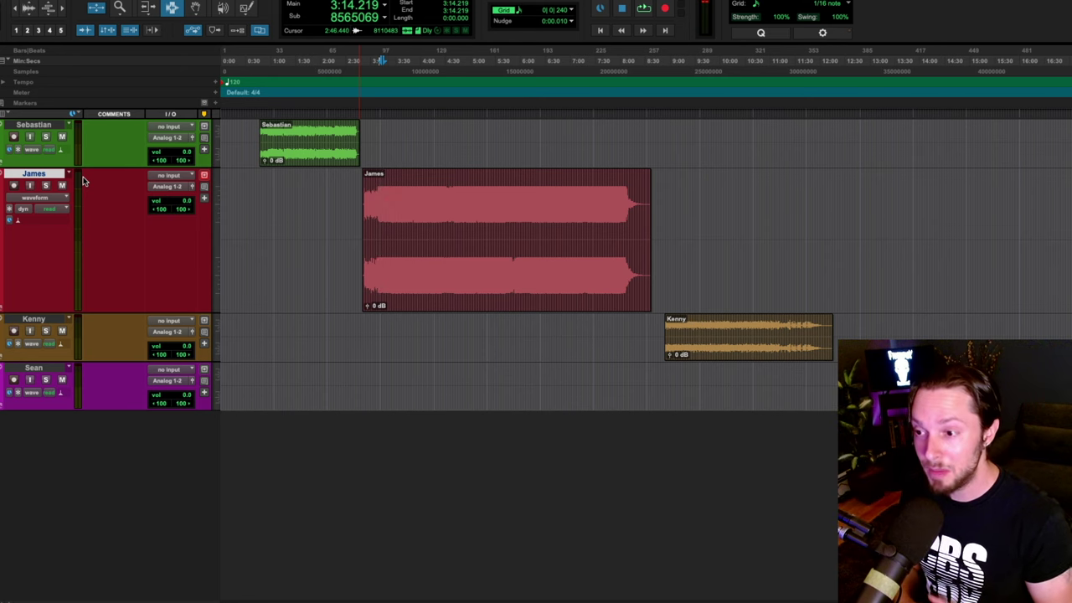
Listen on from 3:14.219 to 3:34.649, then shrink the red track to a compact height.
{"action": "key", "text": "space"}
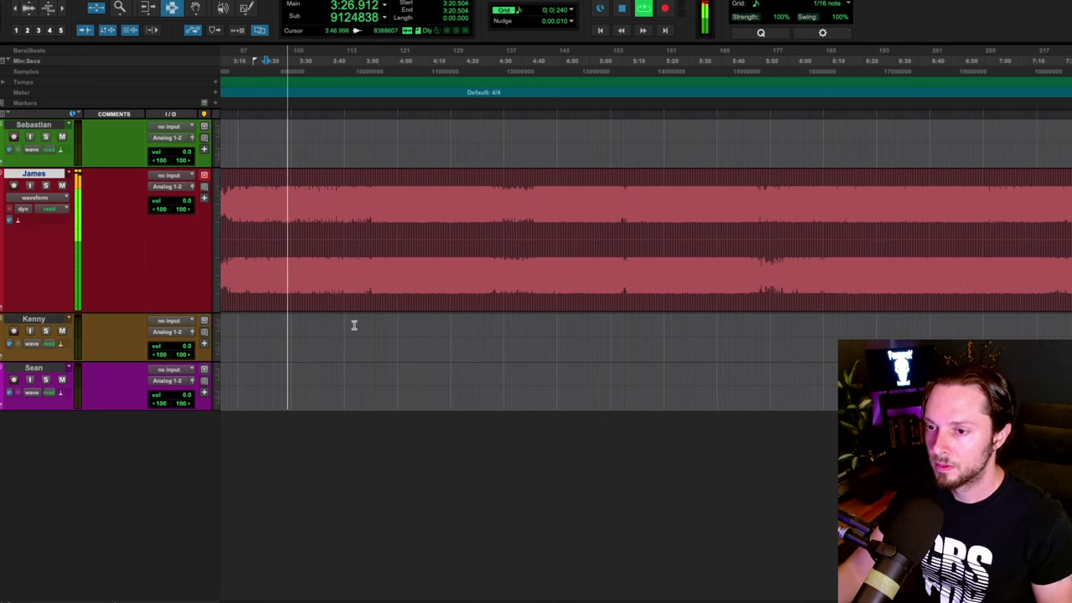
{"action": "key", "text": "super+bracketleft"}
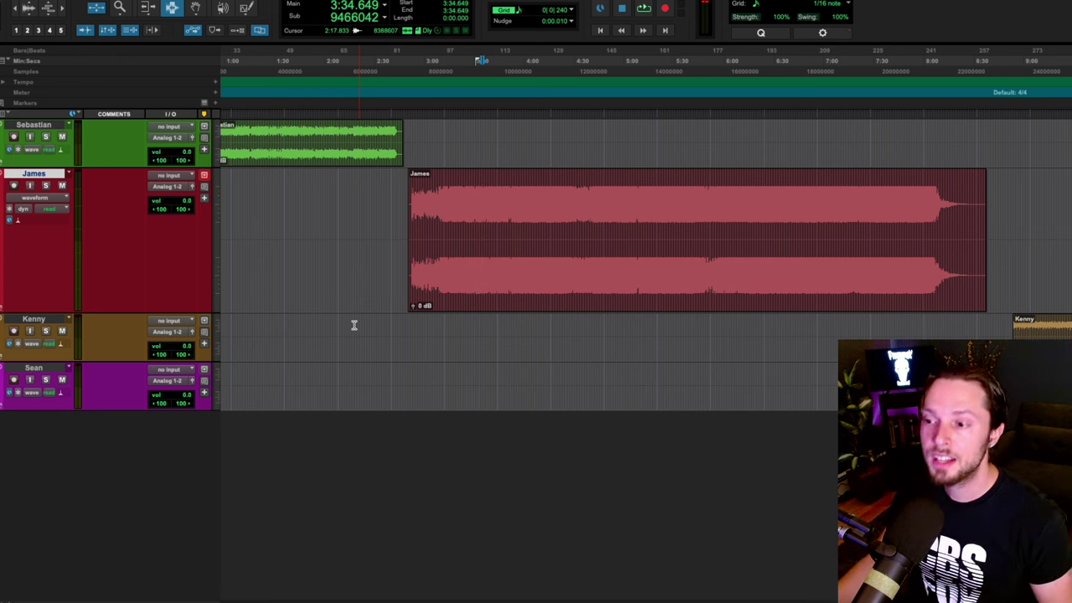
{"action": "left_click_drag", "start_coordinate": [62, 311], "coordinate": [53, 226]}
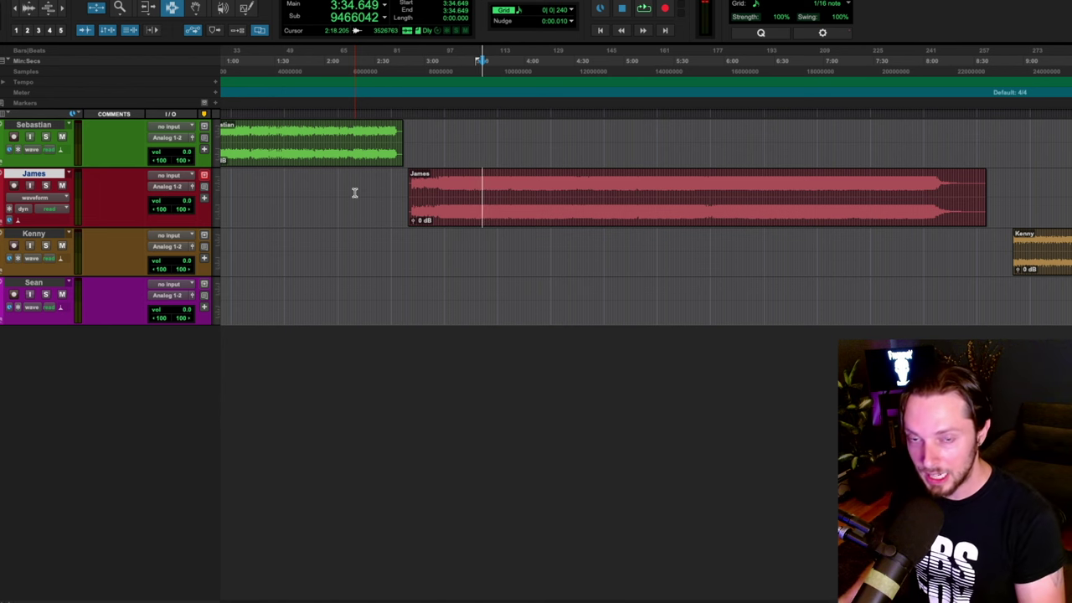
Locate the start of Kenny's clip and begin playing his mix from there.
{"action": "key", "text": "alt+a"}
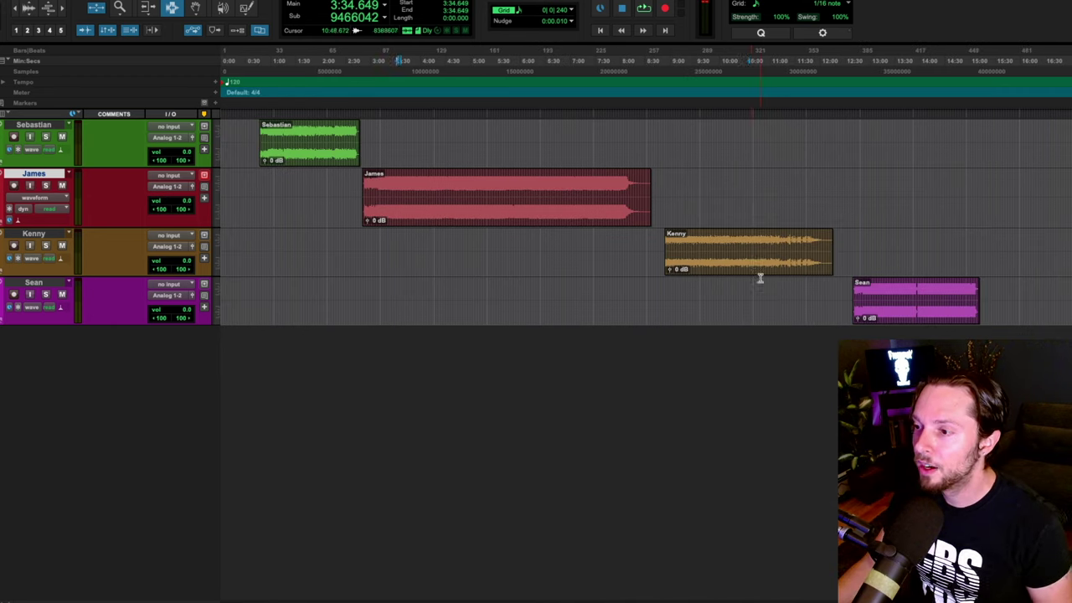
{"action": "left_click", "coordinate": [750, 258]}
{"action": "key", "text": "ctrl+bracketright"}
{"action": "key", "text": "ctrl+bracketright"}
{"action": "left_click", "coordinate": [647, 233]}
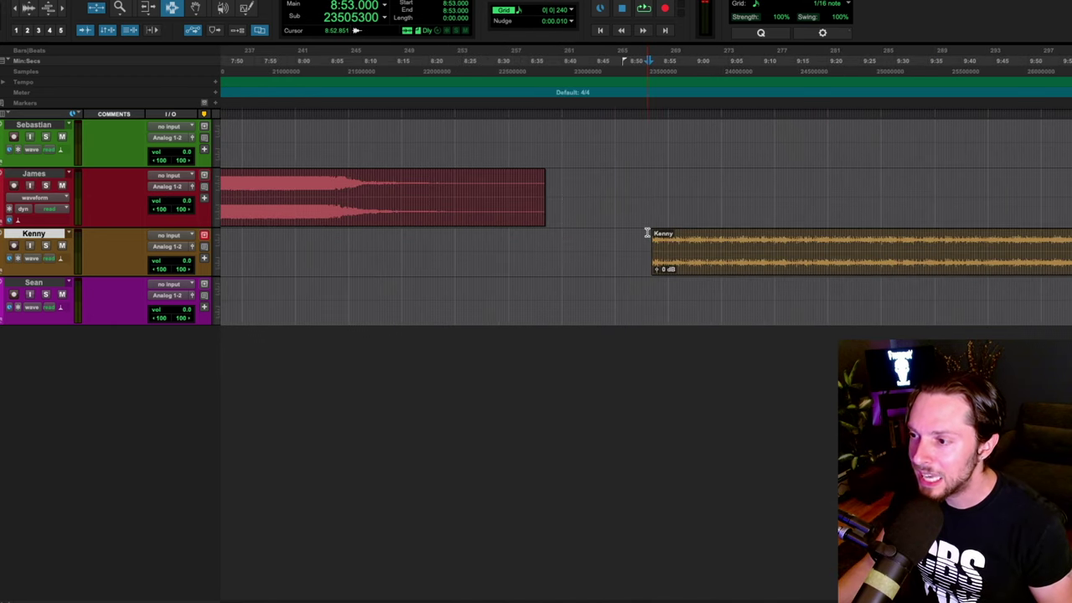
{"action": "key", "text": "space"}
Pause and resume Kenny's mix through its opening minute, stopping at 9:50.772.
{"action": "key", "text": "ctrl+bracketleft"}
{"action": "key", "text": "ctrl+bracketleft"}
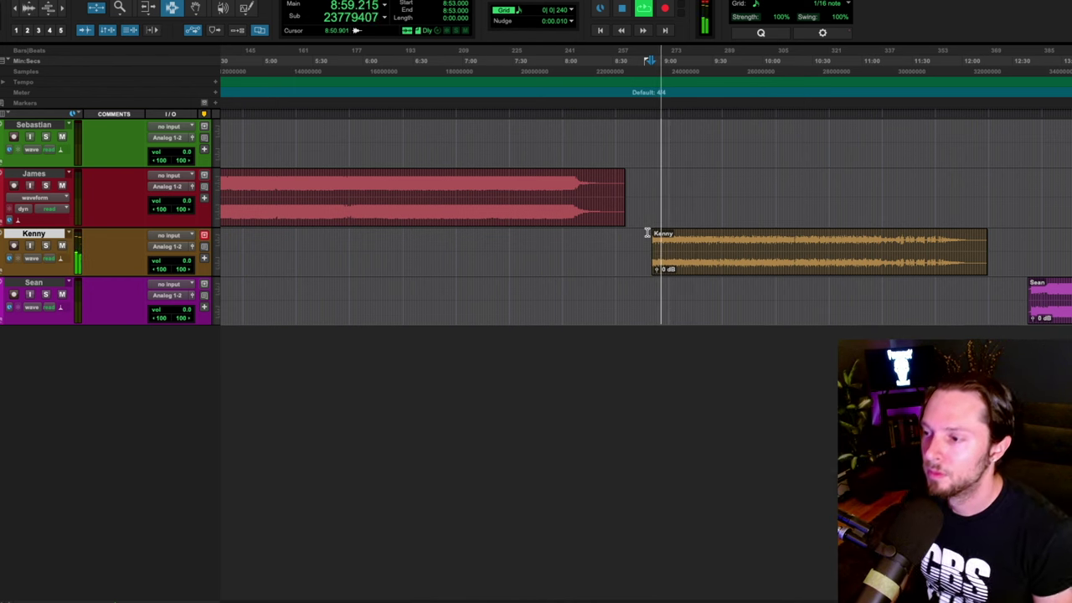
{"action": "key", "text": "space"}
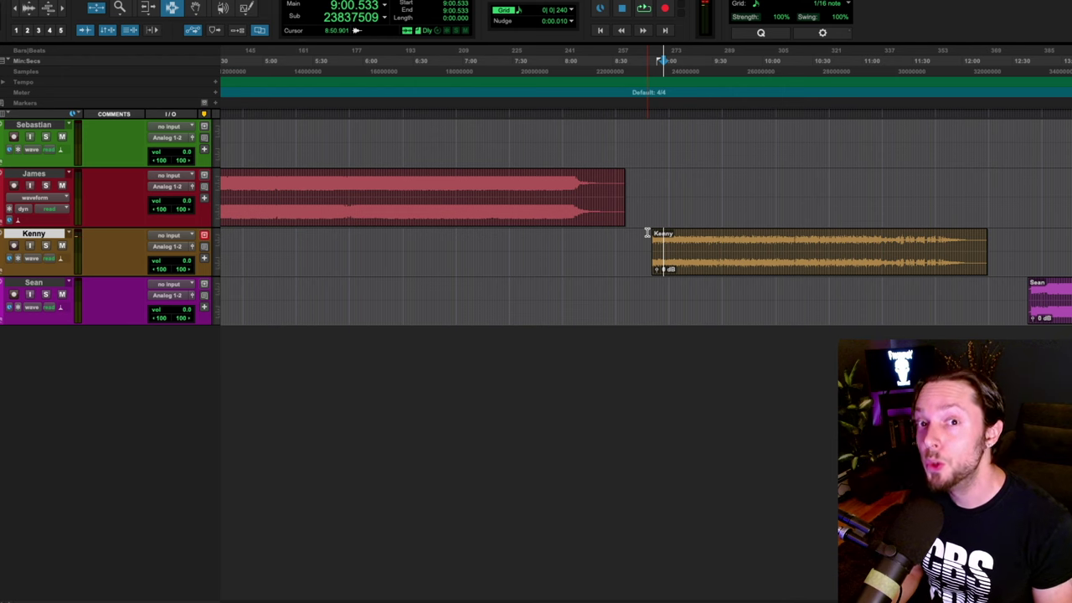
{"action": "key", "text": "space"}
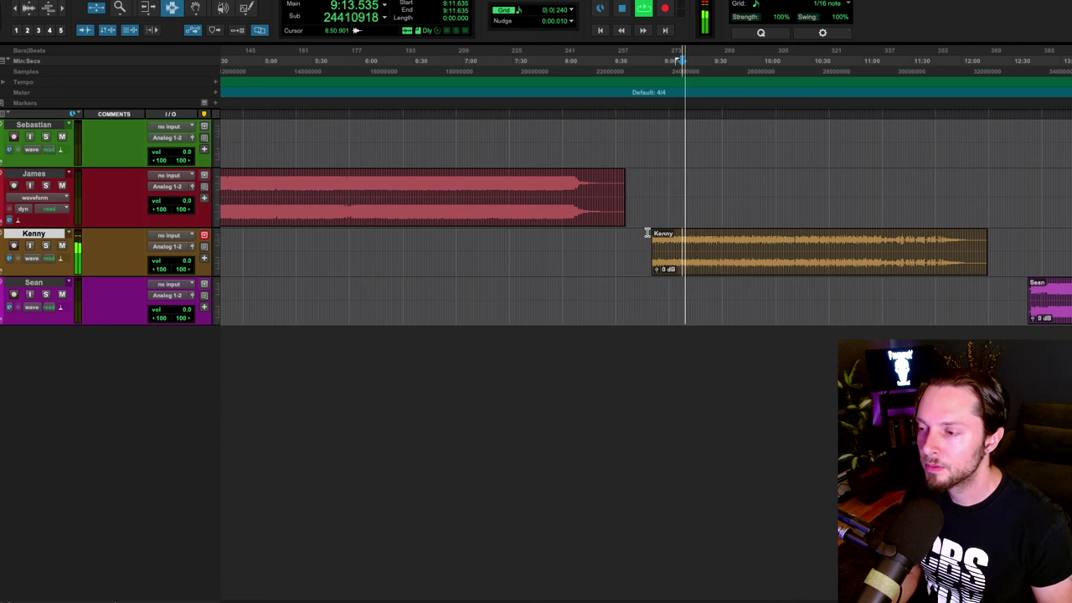
{"action": "key", "text": "space"}
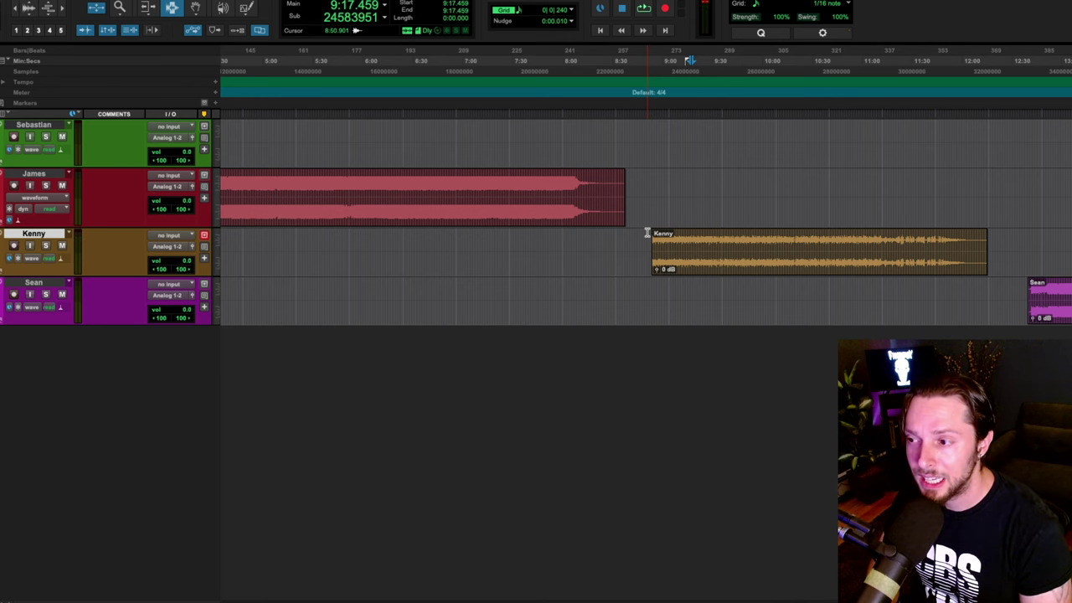
{"action": "key", "text": "space"}
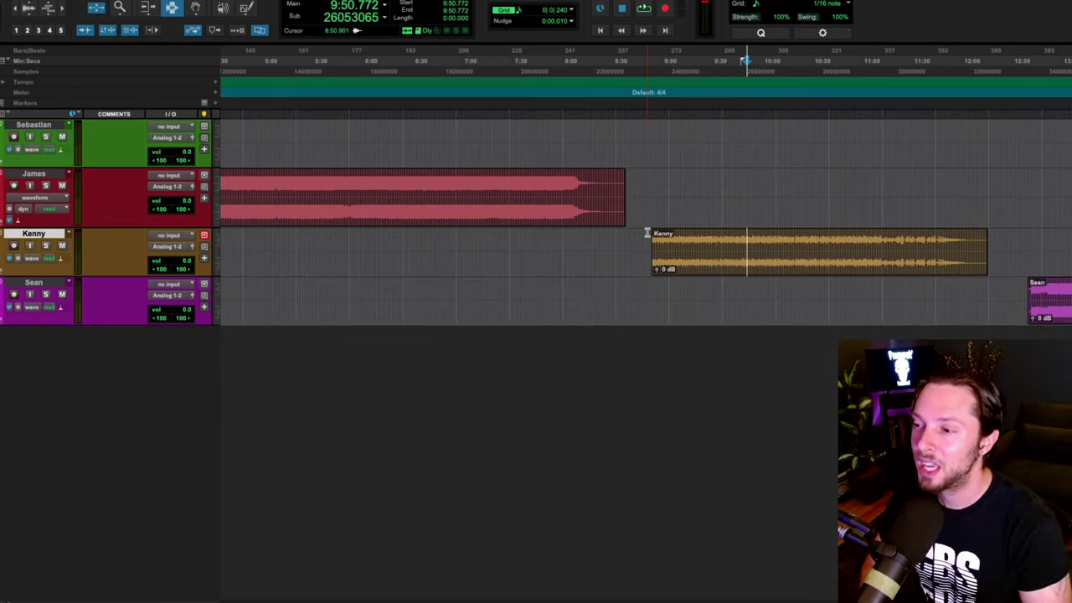
{"action": "scroll", "coordinate": [647, 233], "scroll_direction": "right", "scroll_amount": 5}
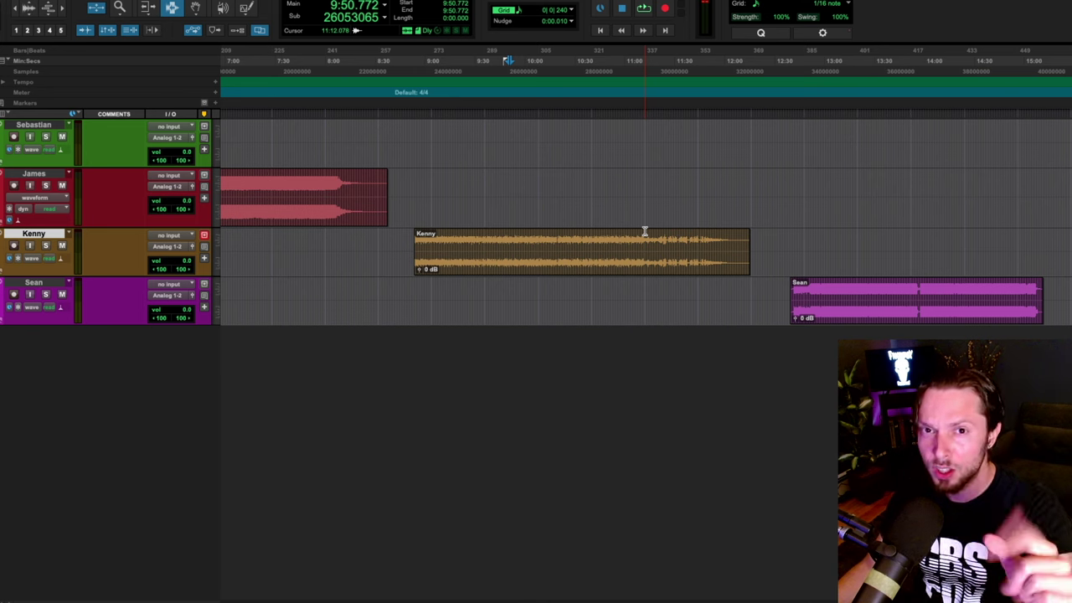
Play Sean's mix from 12:41, stop at 12:54.652 to comment, then replay from there.
{"action": "scroll", "coordinate": [592, 285], "scroll_direction": "up", "scroll_amount": 4}
{"action": "left_click", "coordinate": [593, 285]}
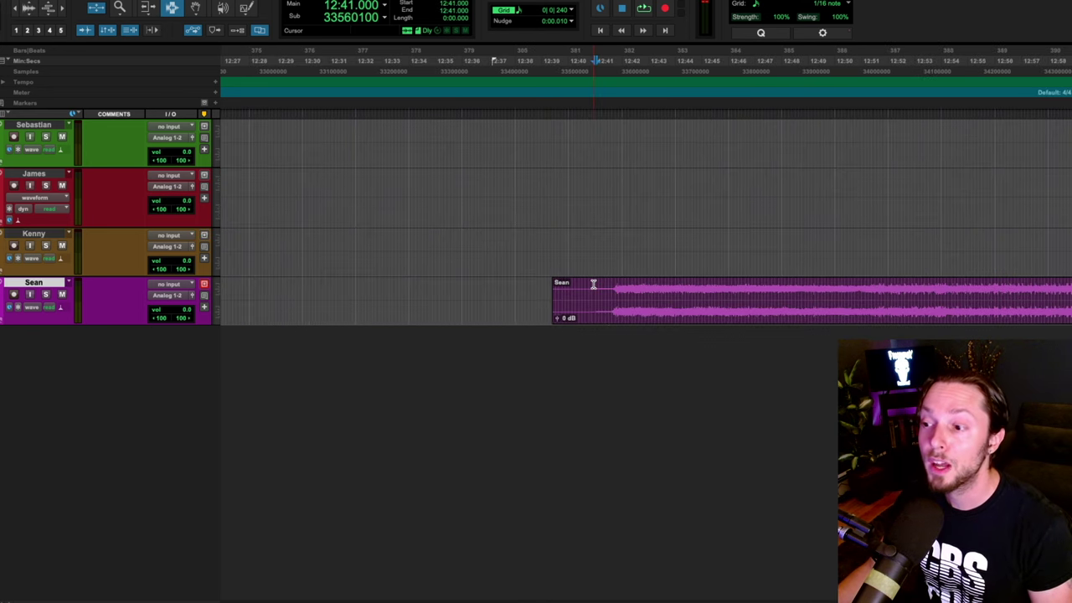
{"action": "key", "text": "space"}
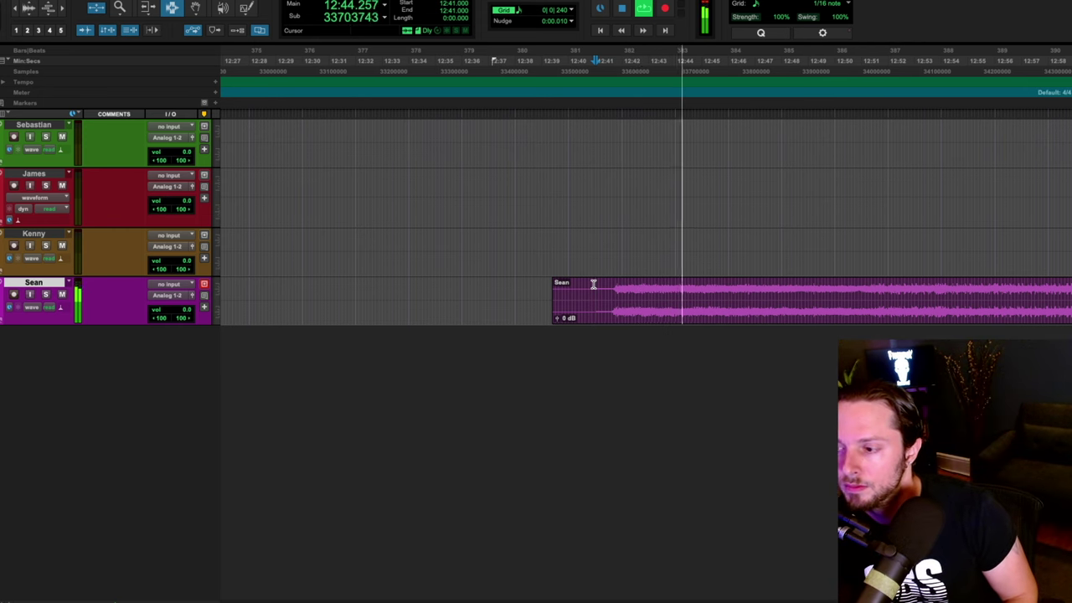
{"action": "scroll", "coordinate": [593, 285], "scroll_direction": "down", "scroll_amount": 4}
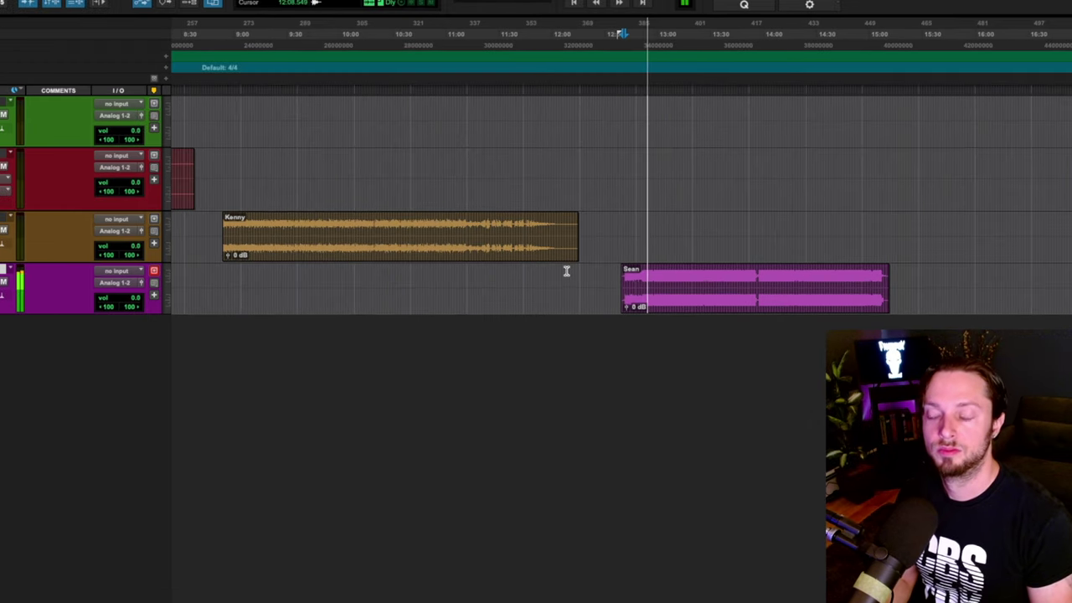
{"action": "key", "text": "space"}
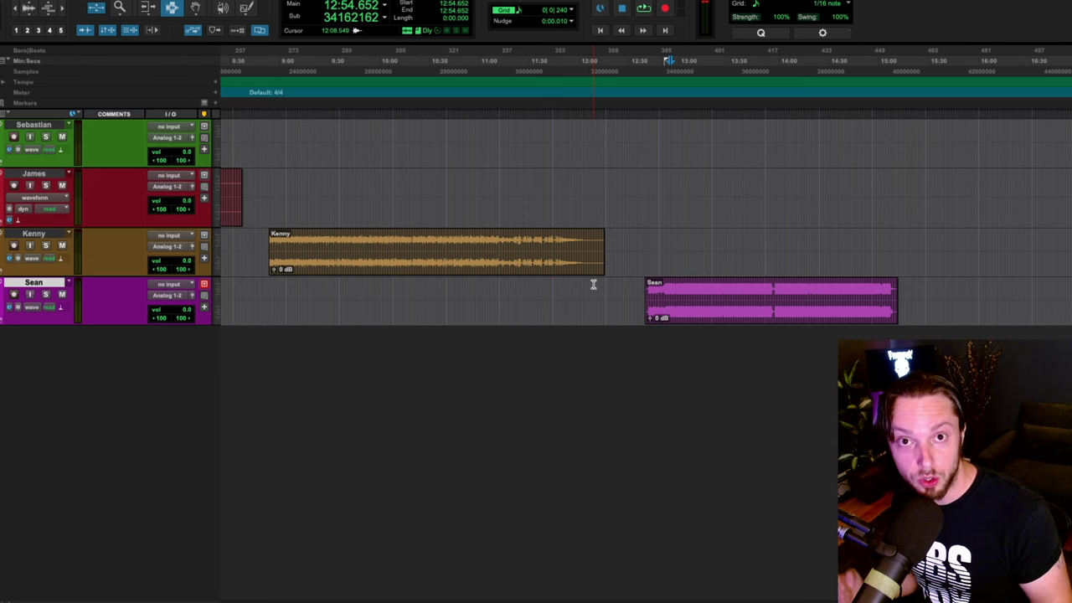
{"action": "key", "text": "space"}
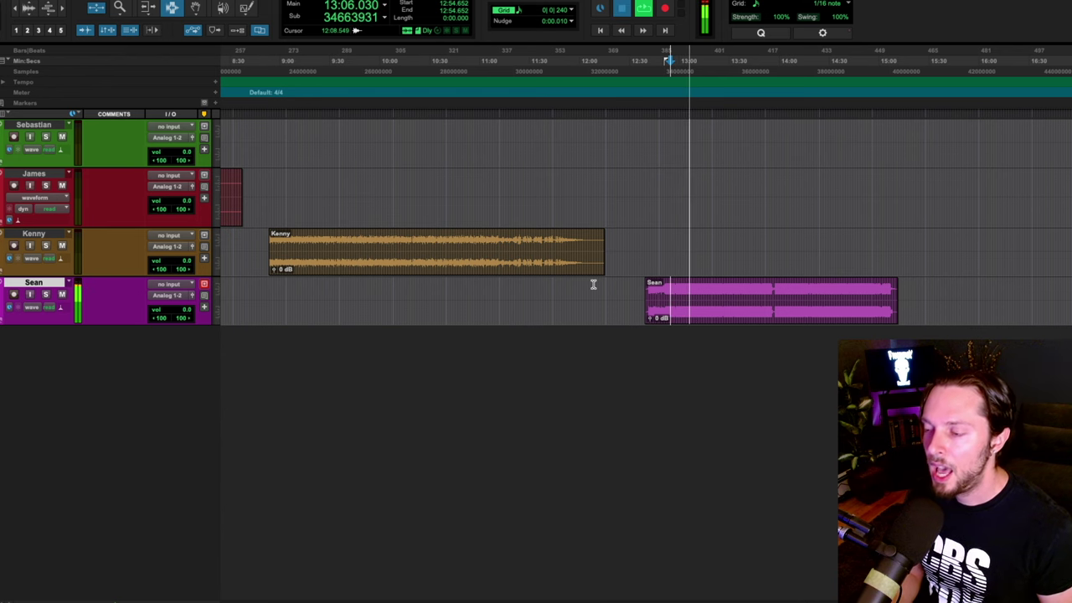
{"action": "key", "text": "space"}
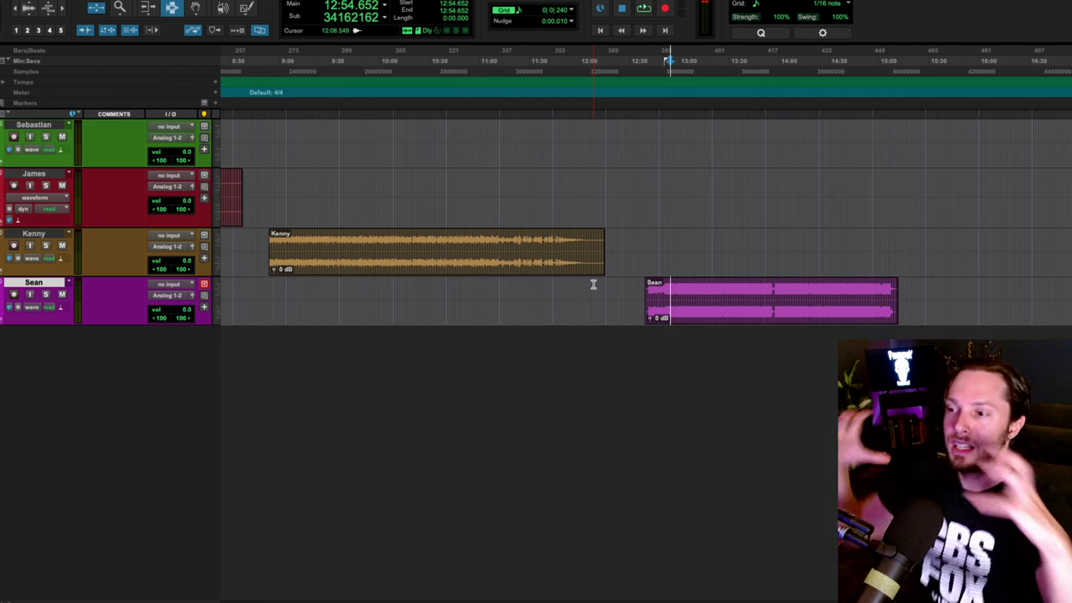
Replay Sean's mix from 12:54 and stop, then play from 13:56.250.
{"action": "key", "text": "space"}
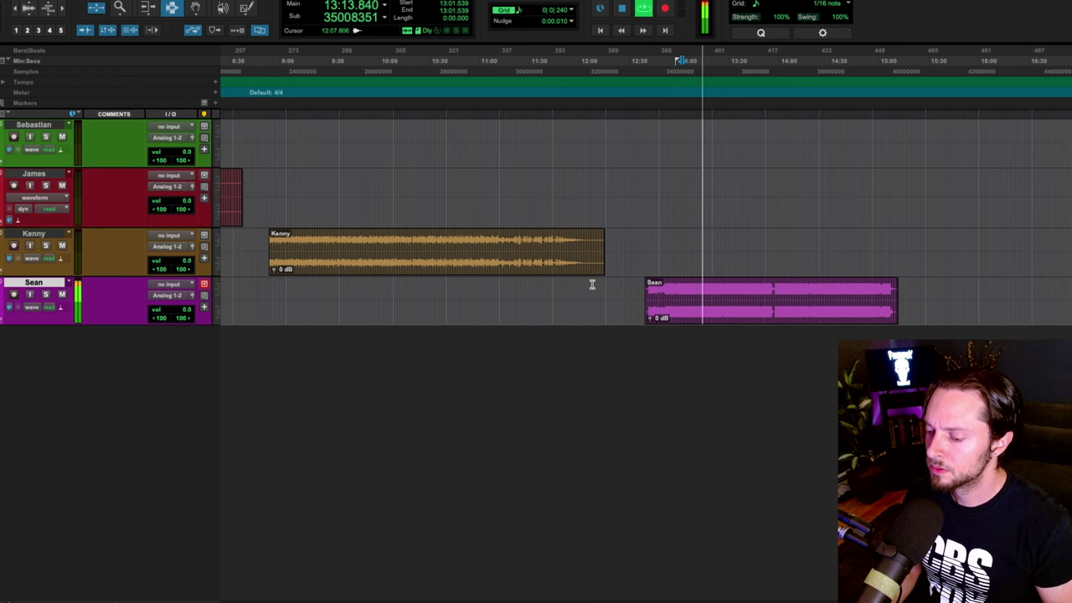
{"action": "key", "text": "space"}
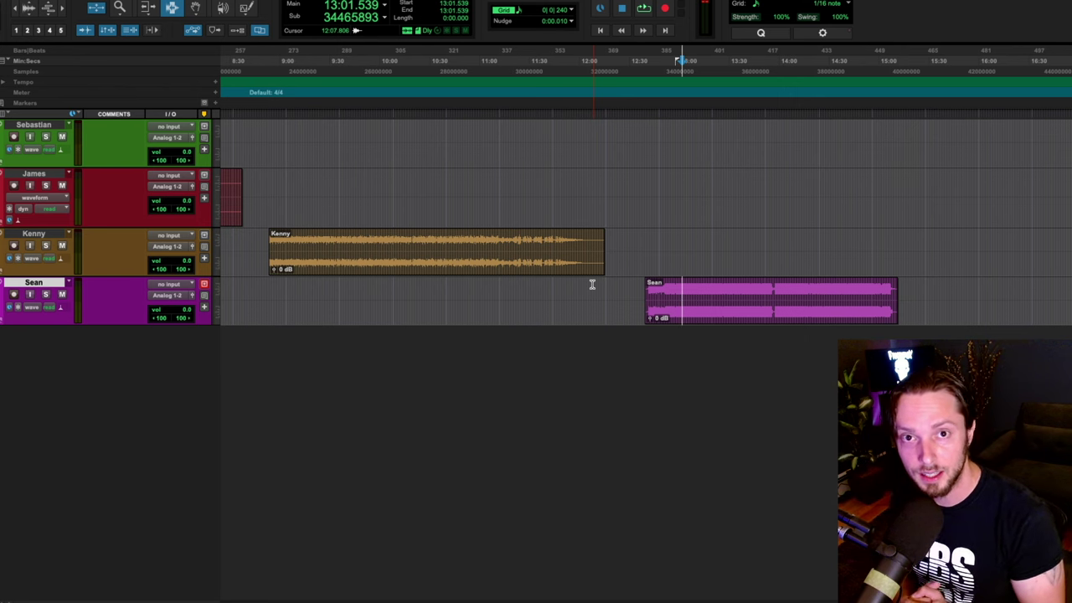
{"action": "left_click", "coordinate": [771, 289]}
{"action": "key", "text": "space"}
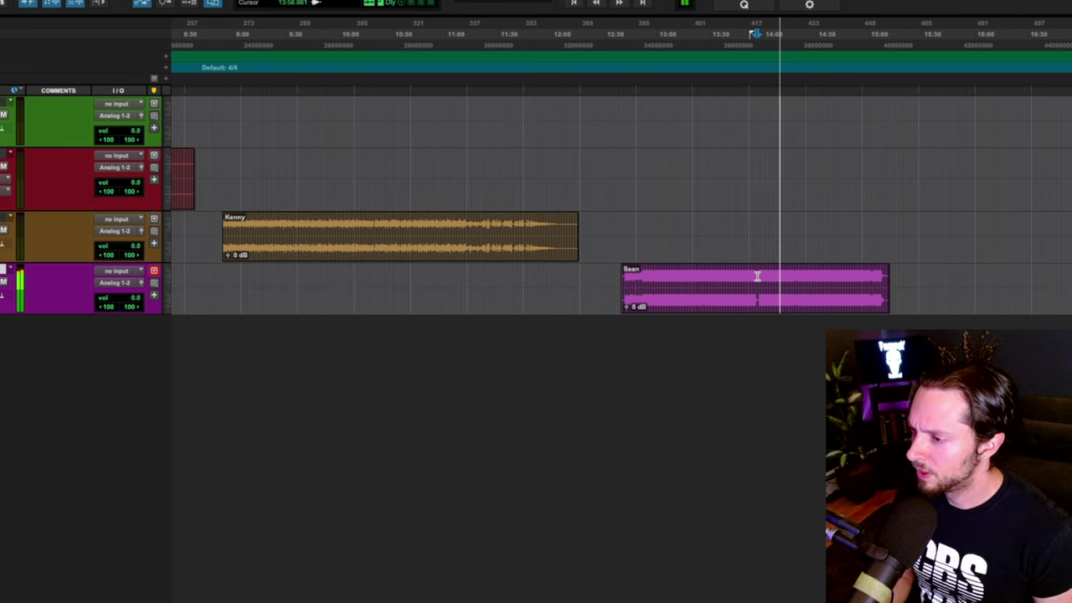
Stop Sean's mix, returning the play position to 13:56.250.
{"action": "key", "text": "space"}
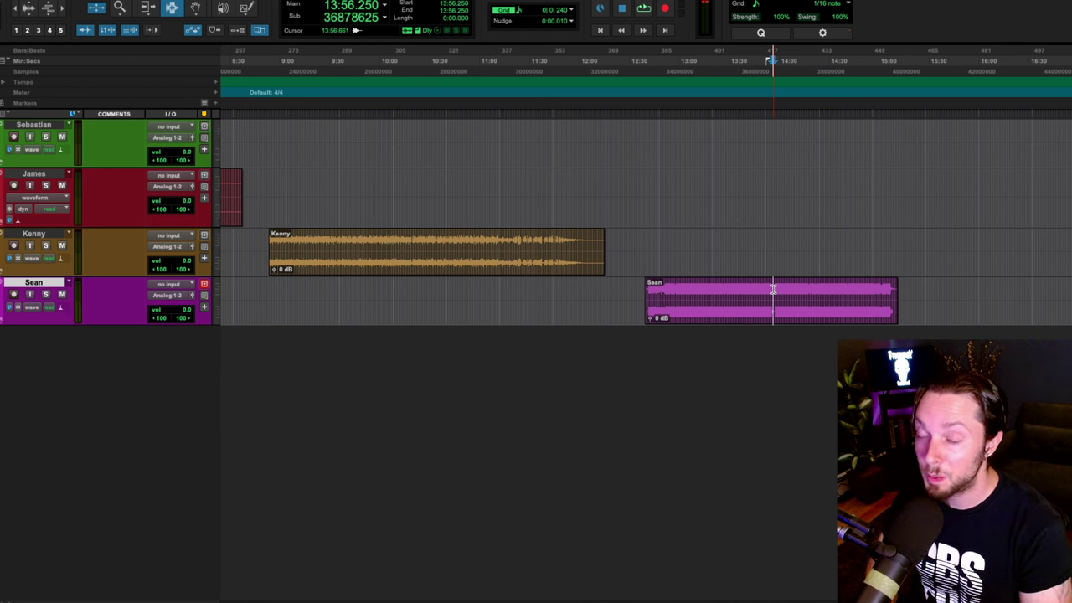